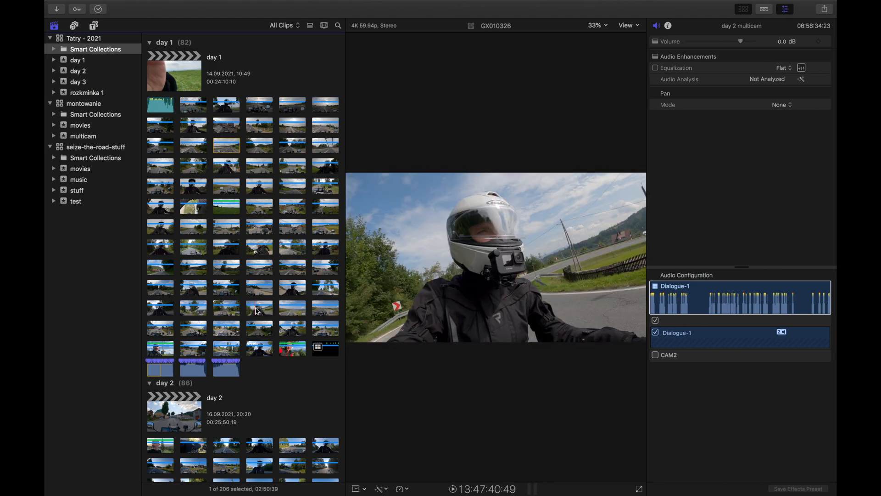
Create a multicam clip named "multicam gotowy" from all clips in the multicam event, using audio for synchronization.
scroll(261, 311, down, 5)
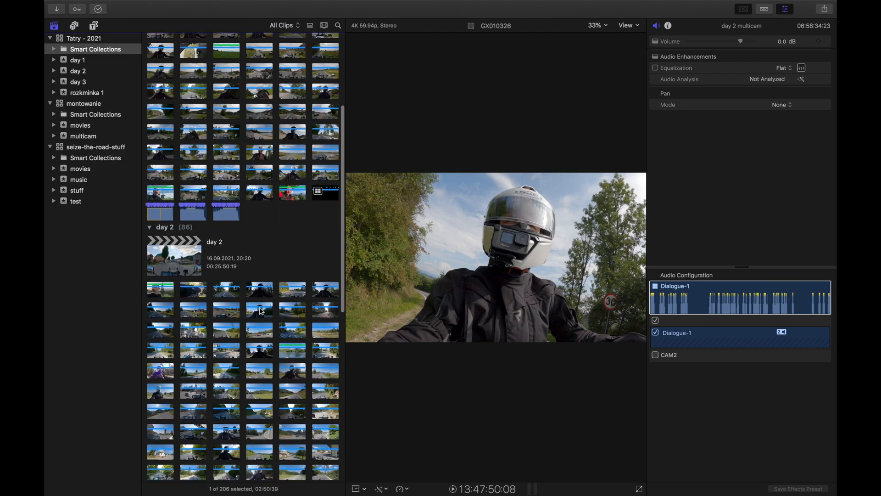
scroll(260, 311, down, 5)
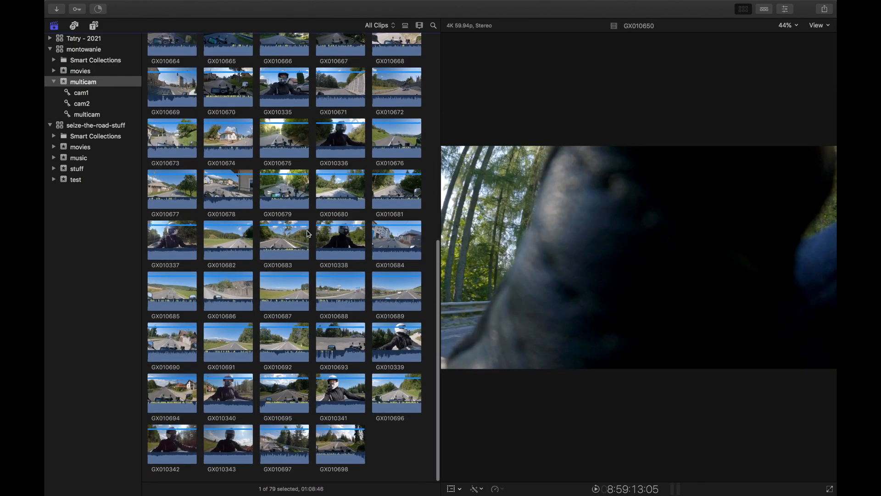
key(super+a)
scroll(230, 56, up, 10)
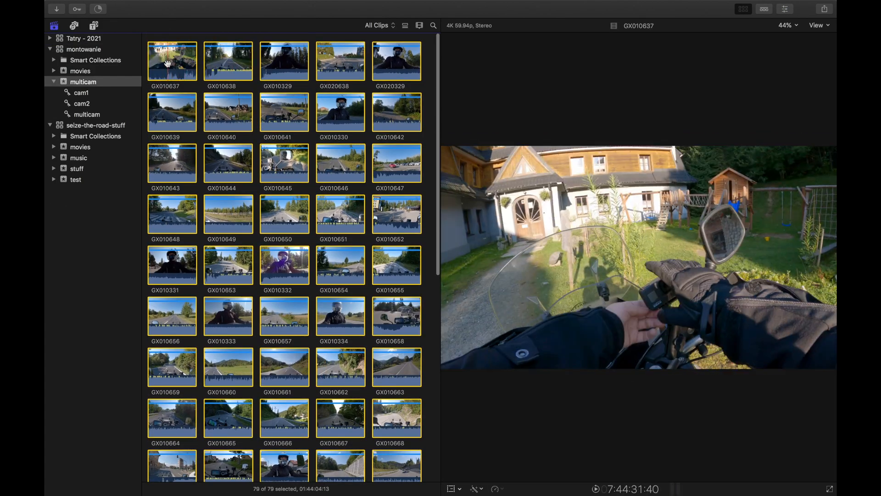
right_click(179, 63)
click(203, 92)
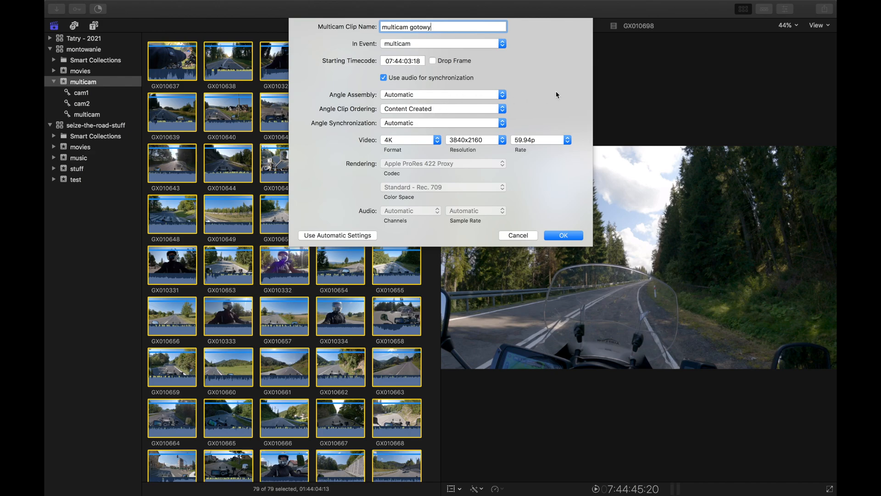
click(568, 235)
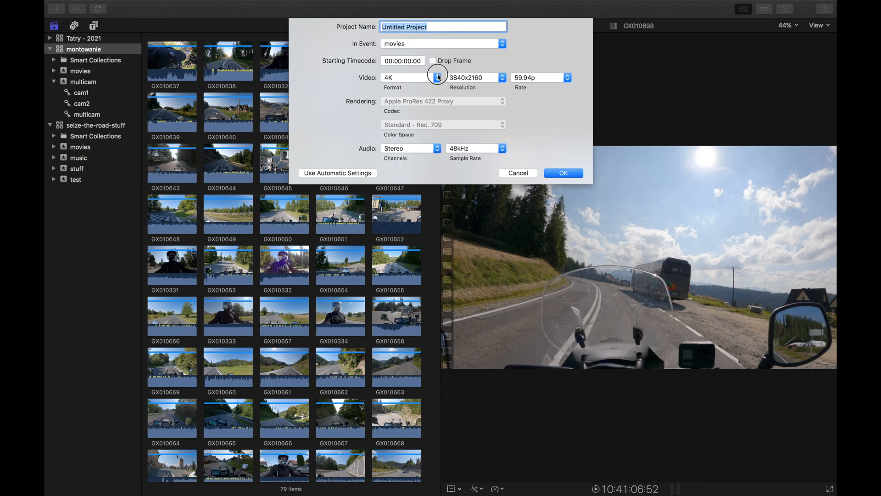
Create a project named "testowy projekt" in the movies event with 4K format, 3840x2160 resolution and 59.94p rate.
click(439, 77)
click(425, 112)
click(438, 78)
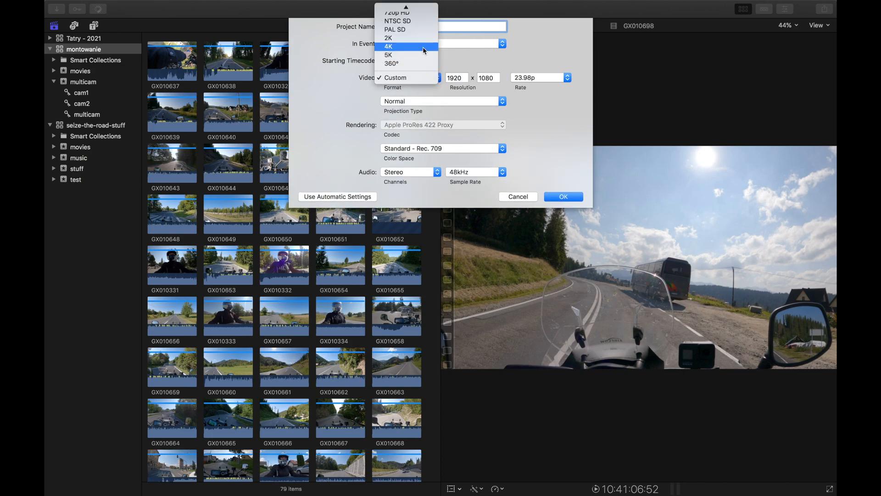
click(423, 48)
click(568, 78)
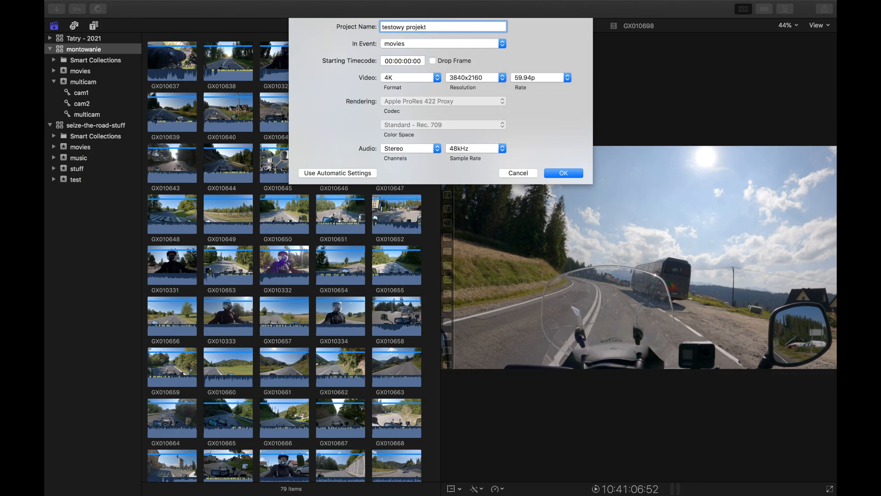
click(504, 45)
click(505, 47)
click(565, 173)
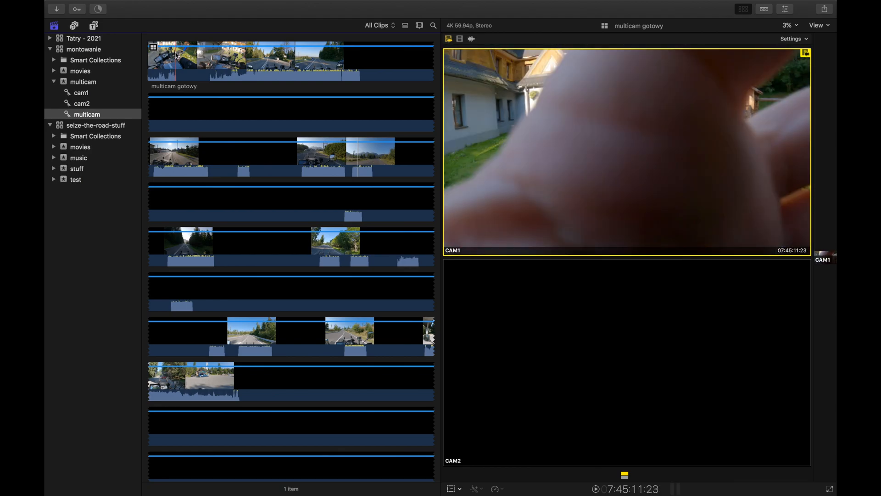
Mark the recorded footage ranges in the first and third filmstrip rows of the multicam gotowy clip as favorites.
key(i)
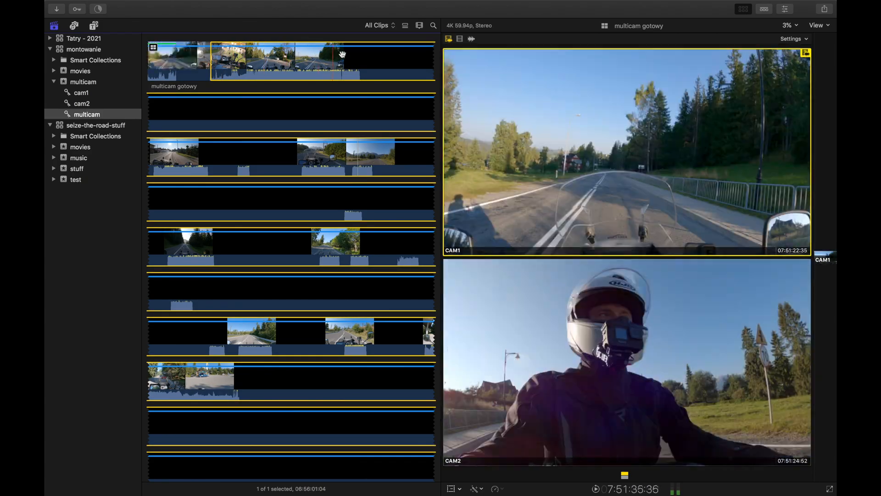
key(o)
key(f)
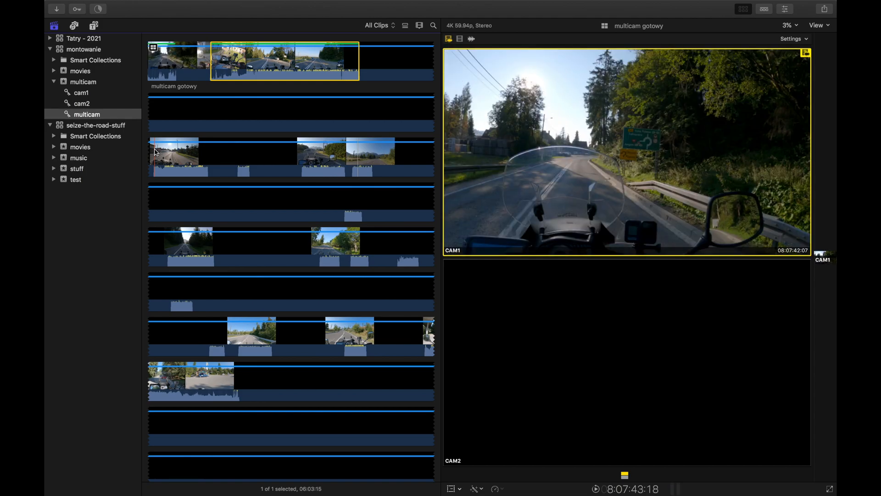
drag(155, 152, 250, 153)
key(i)
key(o)
key(f)
key(i)
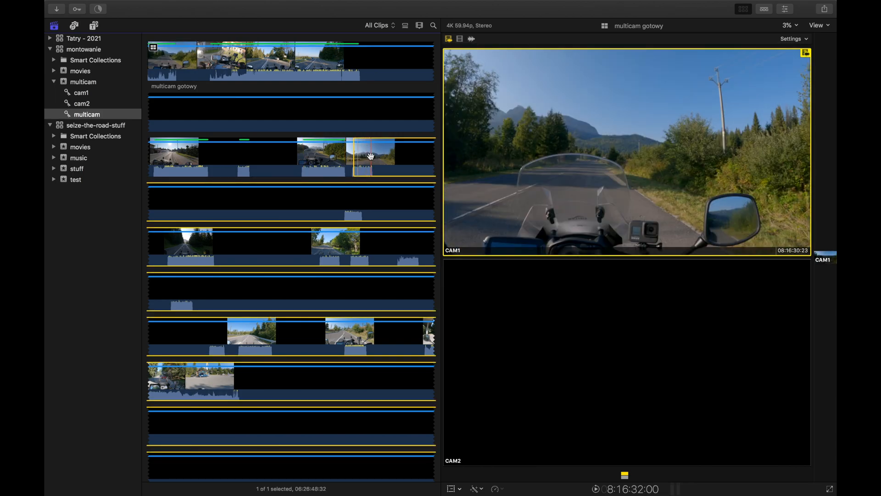
key(o)
key(f)
Mark each recorded footage range in the fourth and fifth filmstrip rows of the multicam clip as a favorite.
key(i)
key(o)
key(f)
key(i)
key(o)
key(f)
key(i)
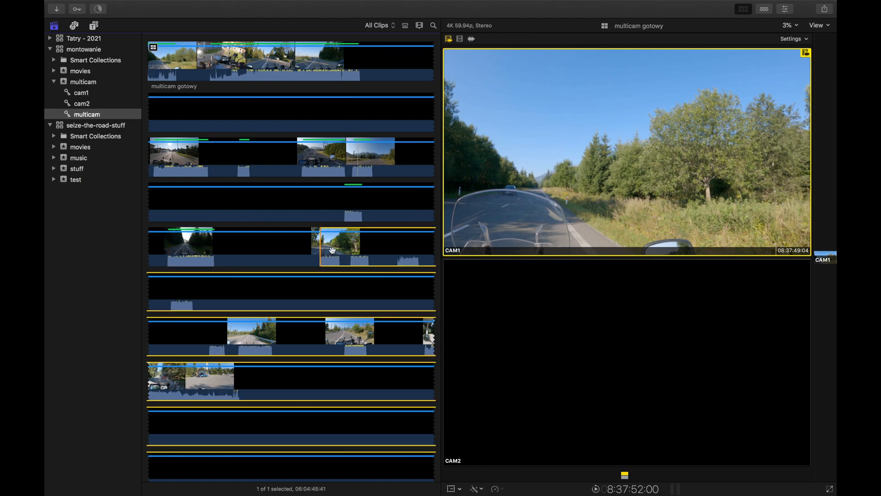
key(o)
key(f)
key(i)
key(o)
key(f)
key(i)
key(o)
key(f)
Set in and out points around the short recorded segment in the sixth filmstrip row of the multicam clip.
scroll(373, 277, down, 5)
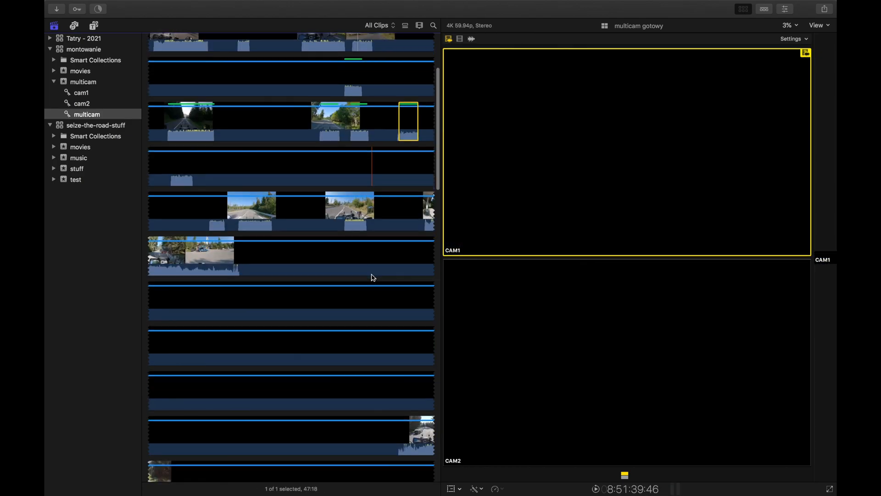
scroll(372, 277, down, 1)
key(i)
key(o)
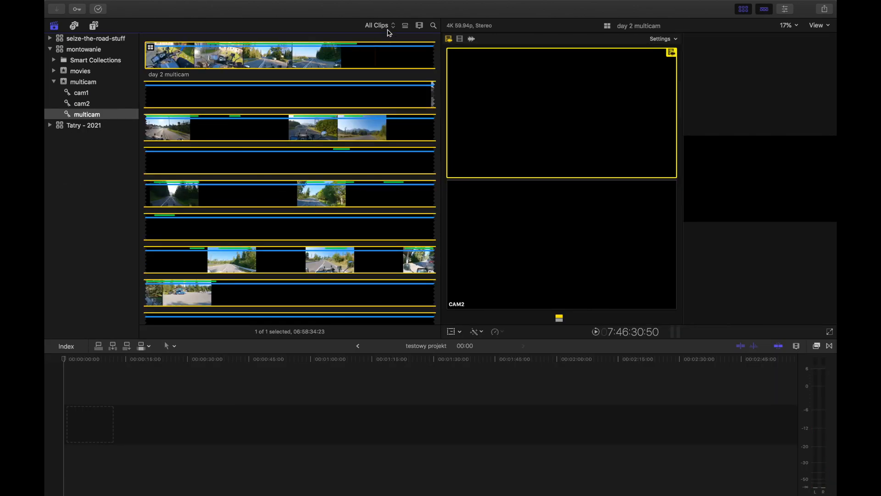
Filter the multicam collection to show only Favorites and look through the remaining day 2 multicam ranges.
click(380, 25)
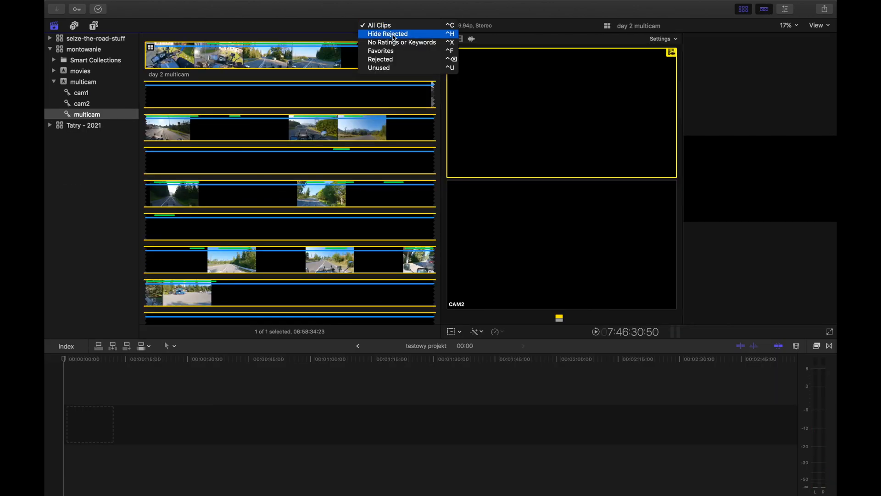
click(402, 53)
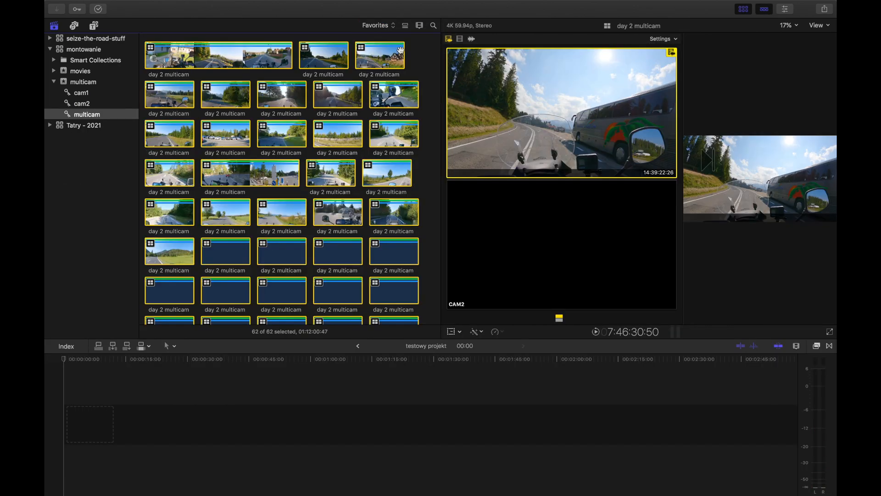
scroll(417, 80, down, 2)
scroll(417, 80, down, 4)
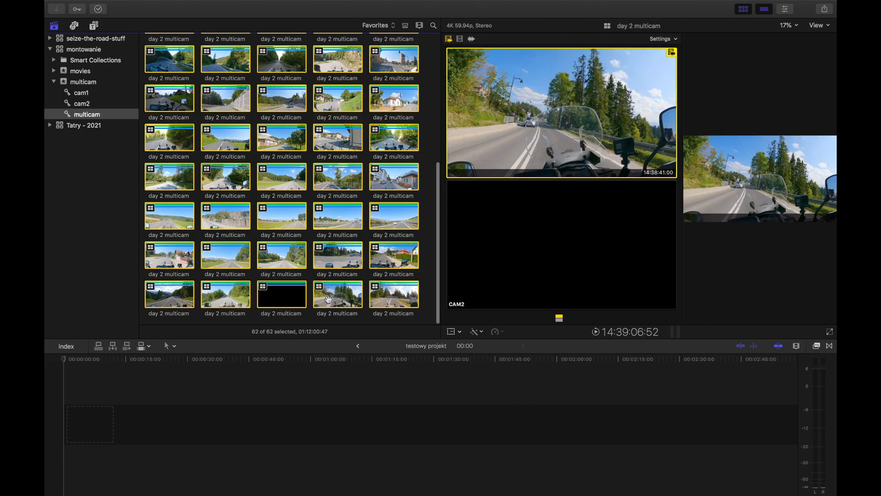
scroll(275, 184, up, 10)
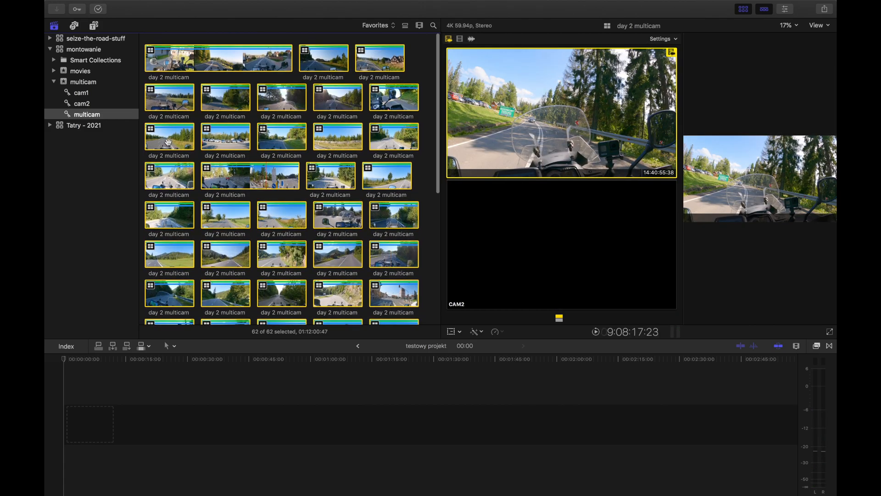
Add all favorite day 2 multicam ranges to the start of the empty testowy projekt timeline.
click(420, 65)
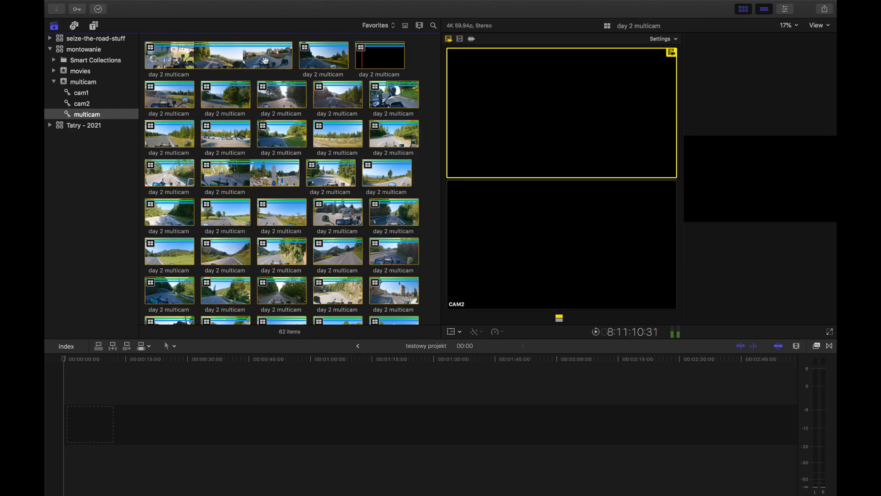
key(super+a)
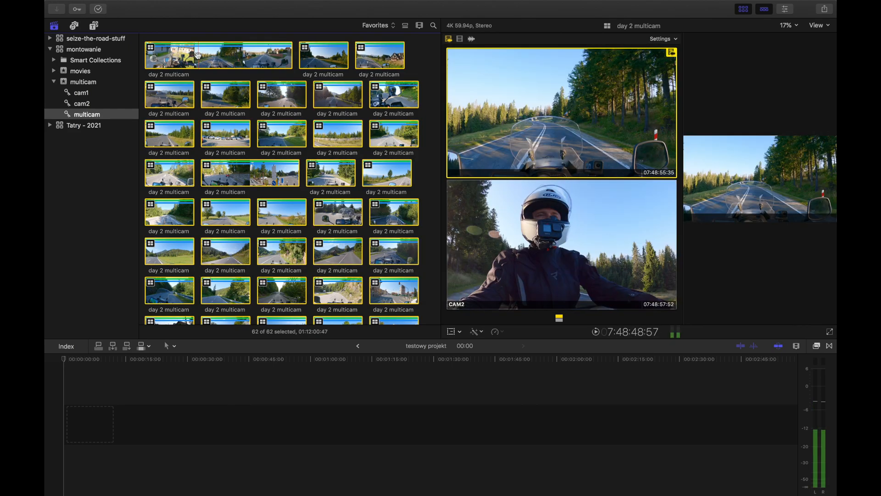
drag(211, 46, 69, 420)
key(super+minus)
key(super+minus)
key(super+minus)
key(super+minus)
key(super+minus)
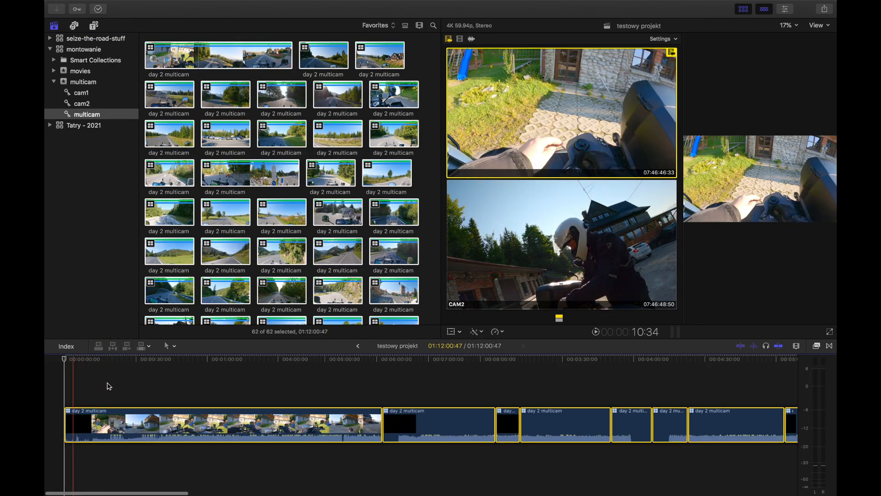
key(super+minus)
key(super+minus)
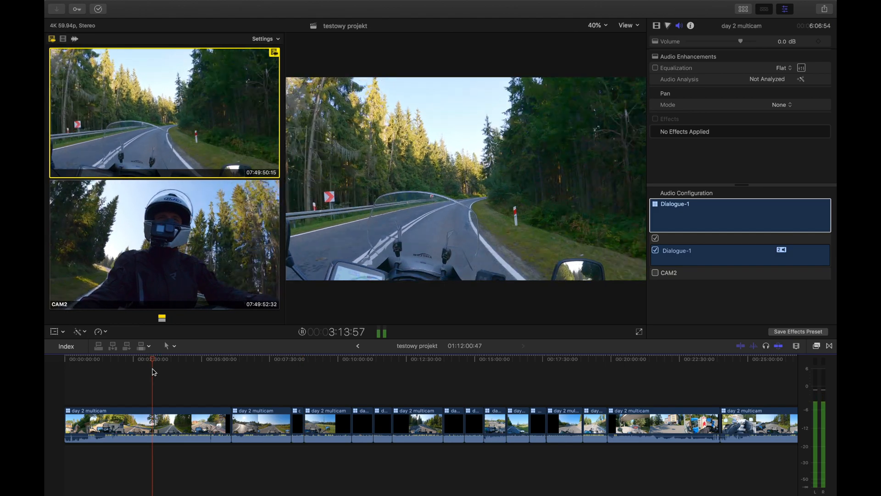
Play samples of the timeline, and lower the volume of the seven clips between about 13:50 and 19:50 to -∞ dB.
key(space)
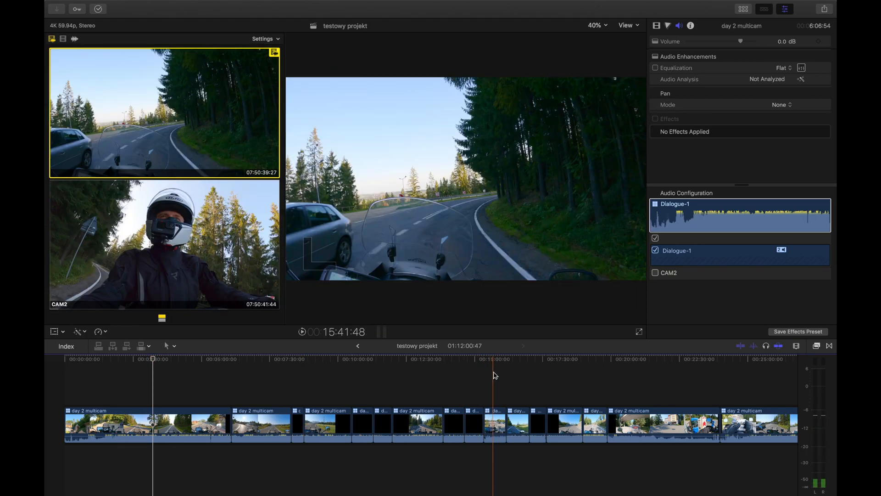
key(space)
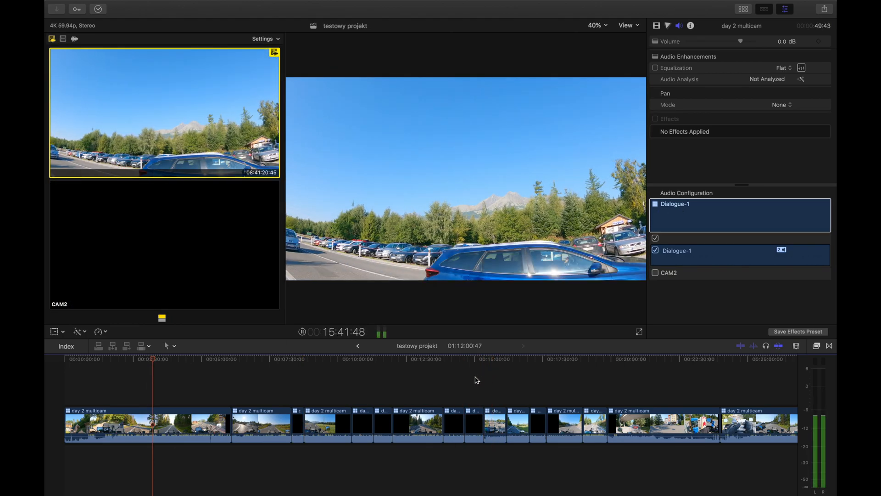
click(475, 381)
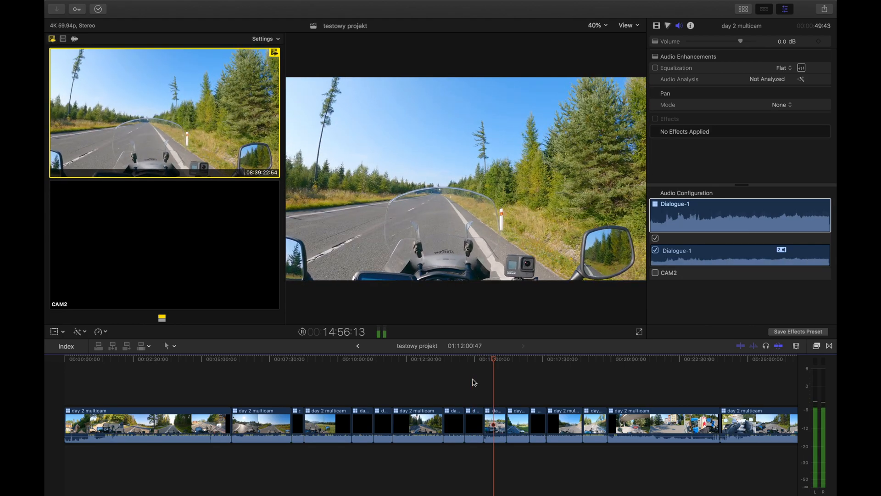
click(475, 383)
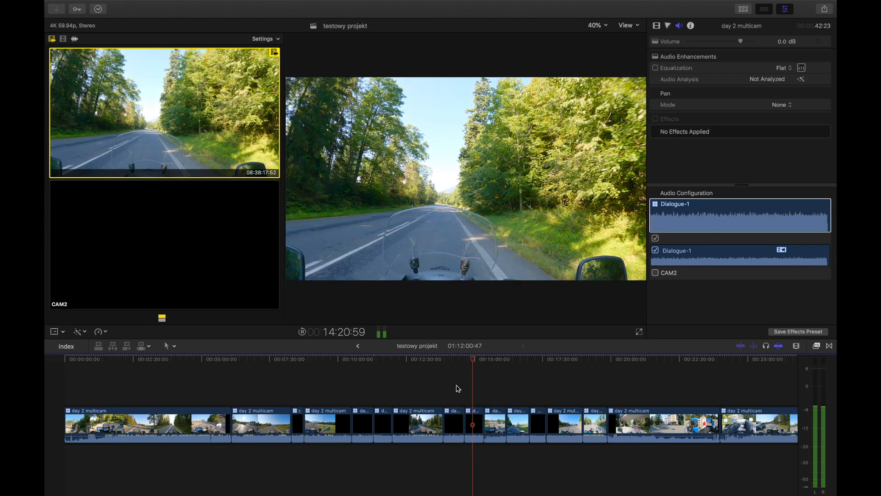
click(456, 387)
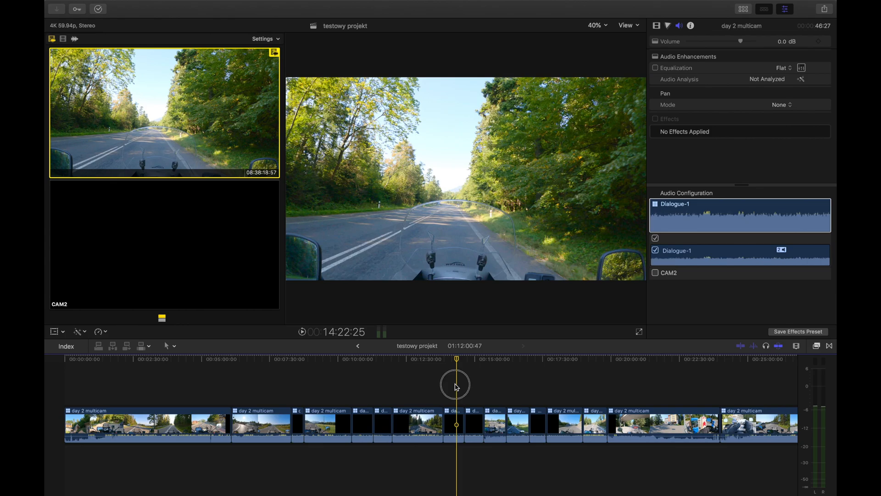
drag(520, 447, 589, 463)
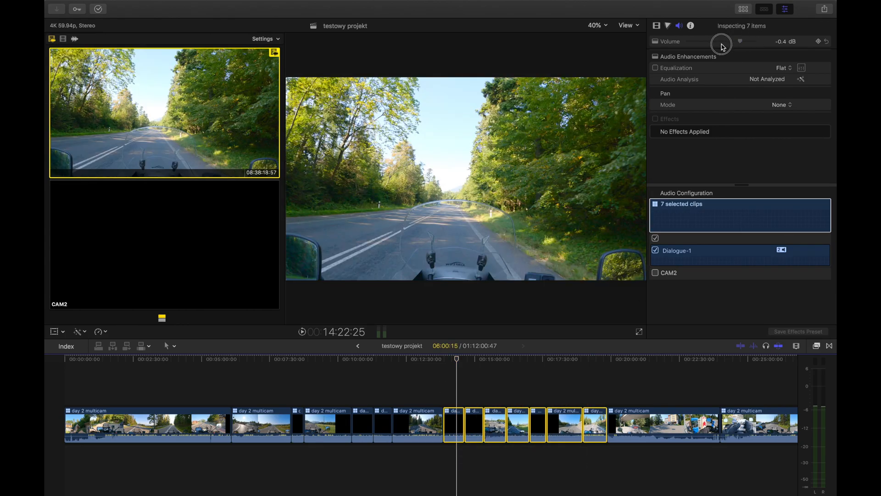
click(554, 396)
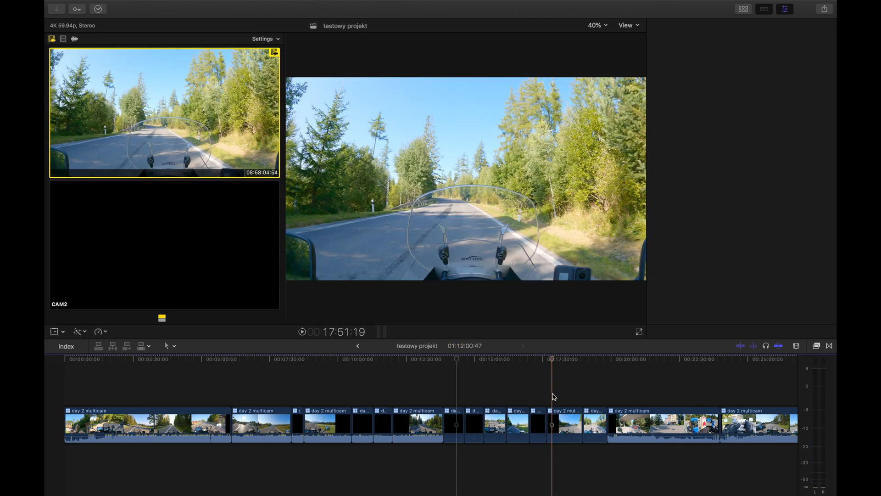
Select the group of multicam clips between about 55 and 66 minutes in the timeline, and clear the selection.
scroll(553, 397, right, 15)
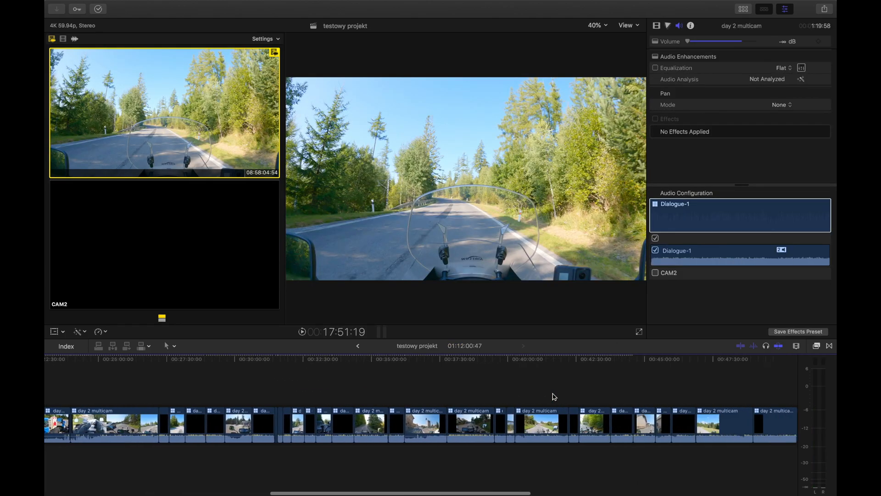
click(542, 381)
scroll(542, 380, right, 10)
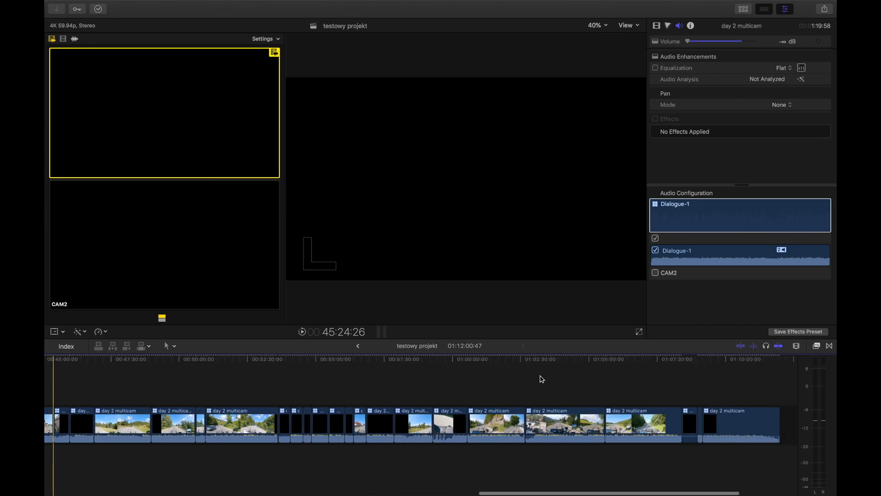
drag(315, 384, 624, 468)
click(401, 386)
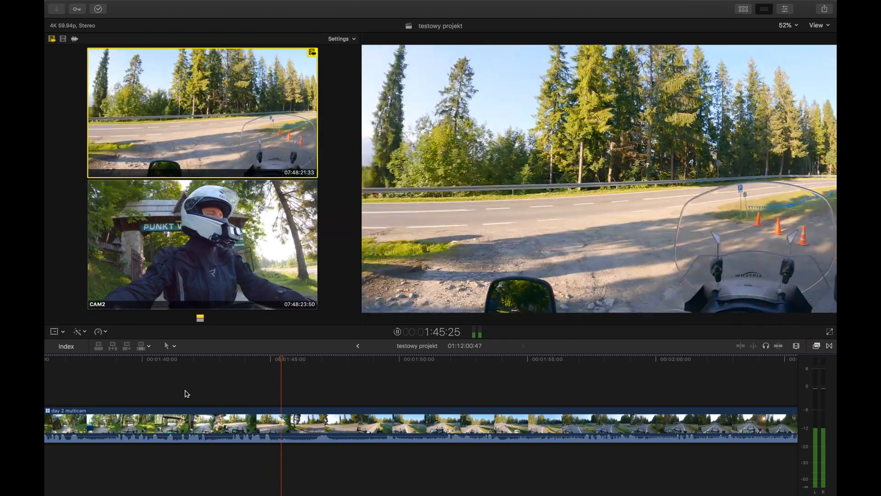
Cut out and delete two sections of the day 2 multicam clip, from about 1:45 to 1:51 and at about 1:43.
key(space)
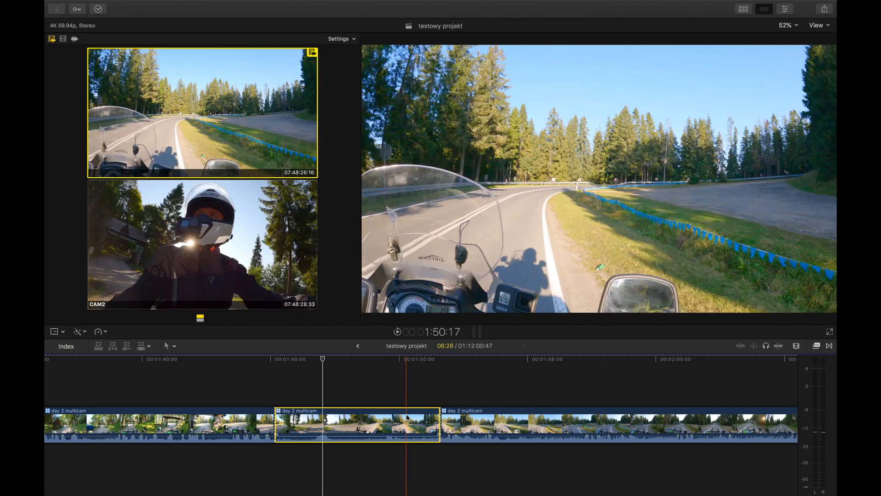
key(Delete)
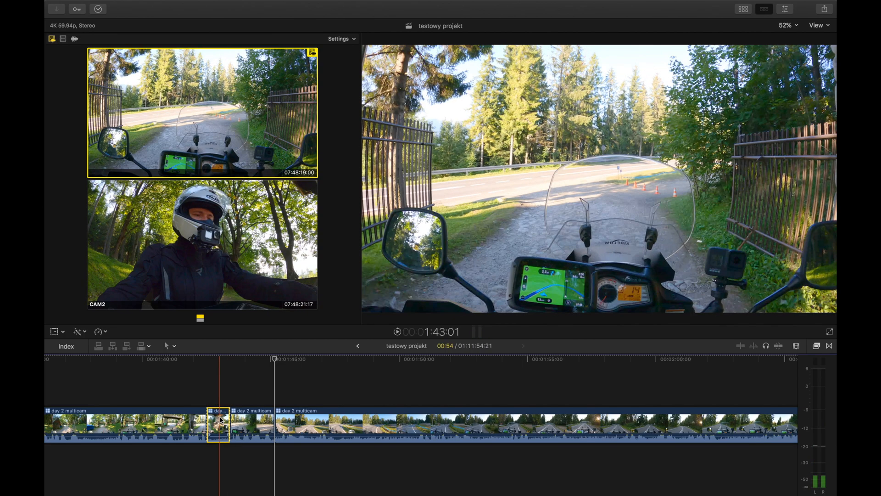
key(Delete)
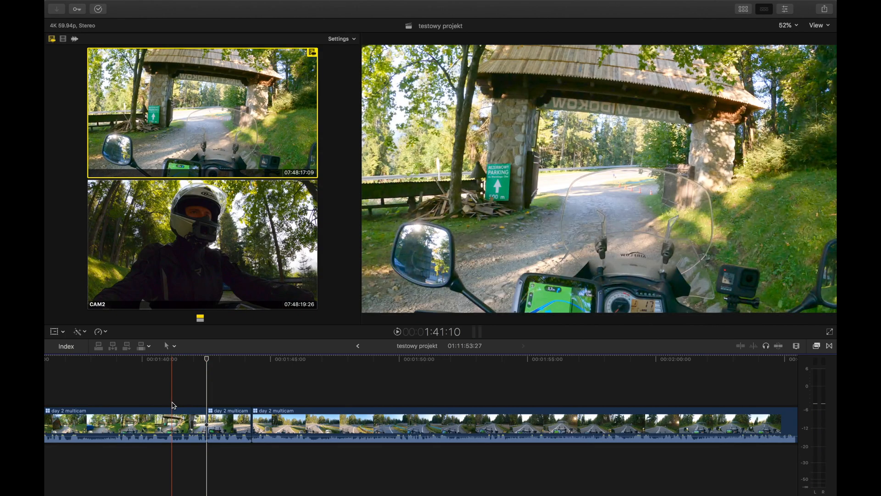
Play the cut at about 1:41, and switch only the video of the following short day 2 multicam clip to CAM2.
key(space)
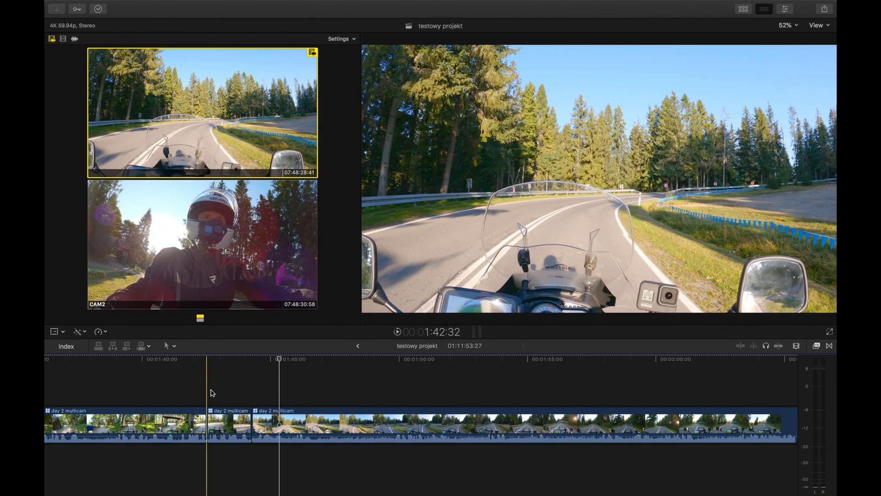
click(212, 393)
click(64, 39)
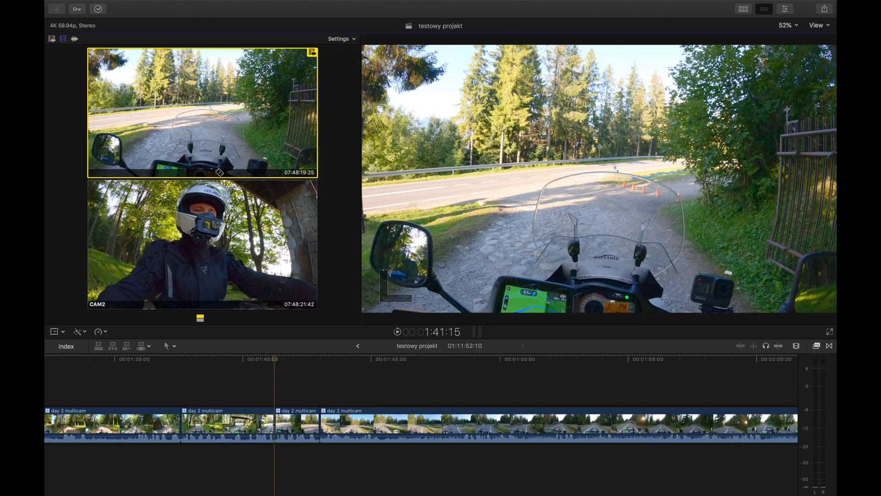
click(202, 248)
Cut out and delete the section from about 1:34 to 1:36, and switch the camera angle there to CAM2.
key(super+b)
key(c)
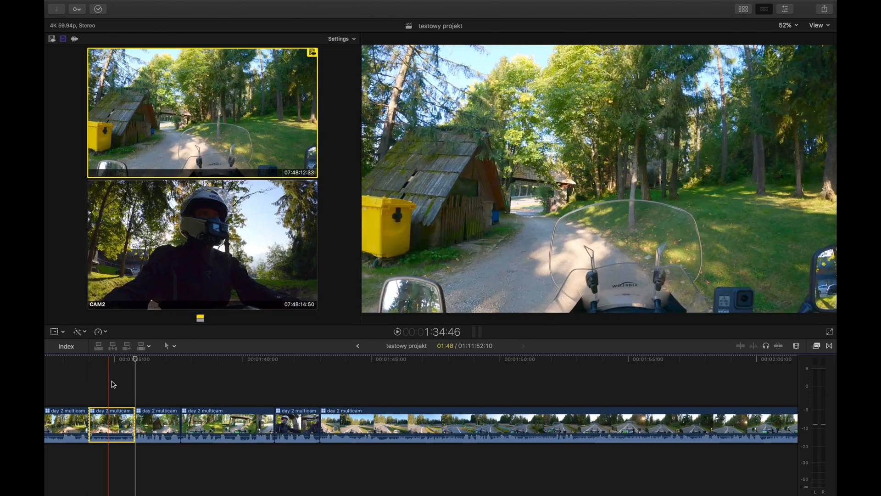
key(BackSpace)
key(alt+2)
click(72, 392)
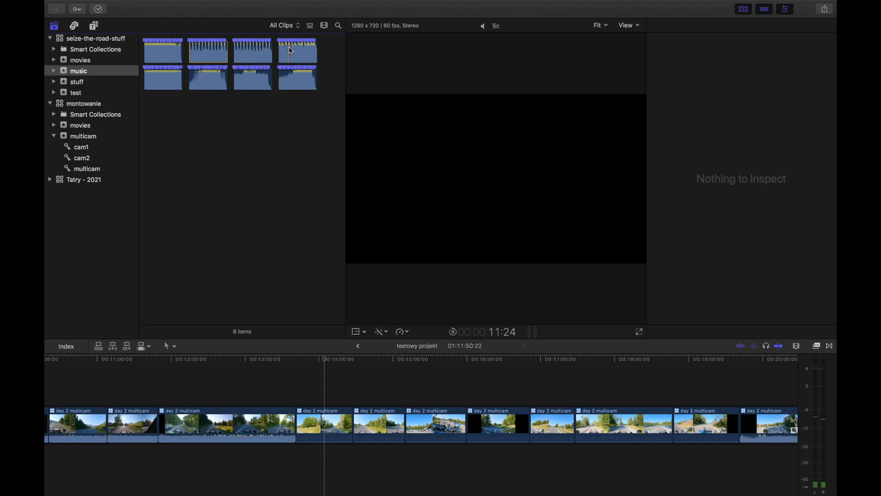
Connect the first track of the music event beneath the muted clip starting at about 13:41, and play that passage.
key(space)
click(160, 53)
drag(161, 53, 296, 461)
scroll(305, 428, up, 5)
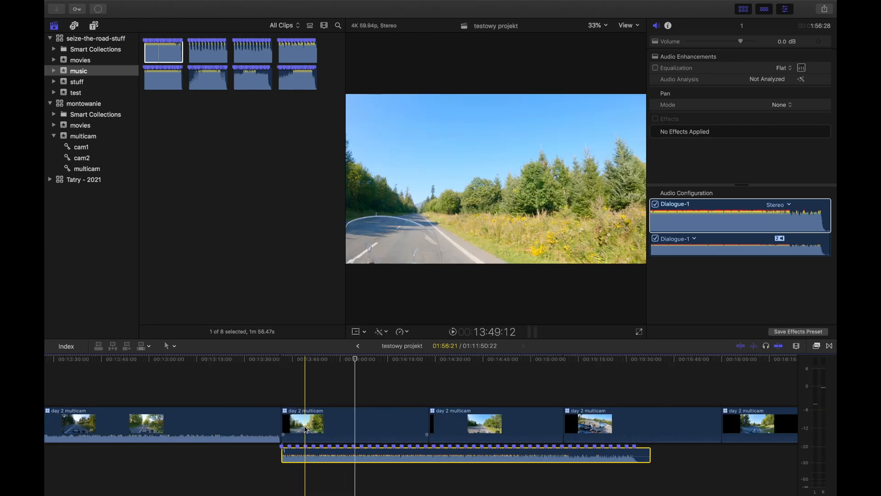
scroll(306, 430, up, 2)
key(space)
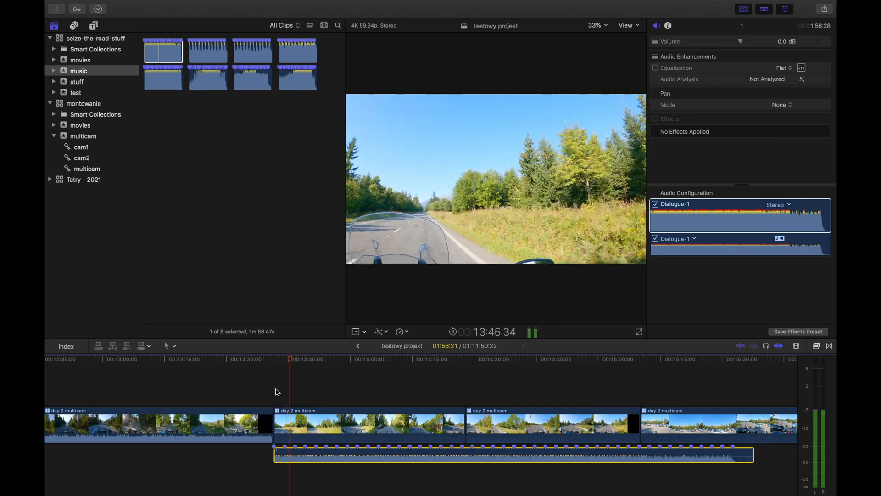
key(space)
Trim the ends of the seven consecutive clips above the music to every second beat marker, about 5 s each, and play the result.
click(297, 416)
key(super+equal)
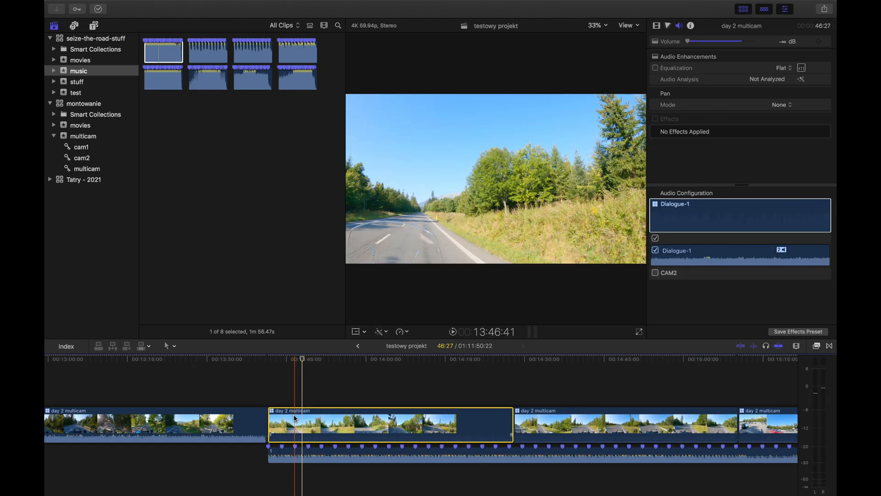
key(alt+bracketright)
click(320, 417)
key(alt+bracketright)
click(348, 418)
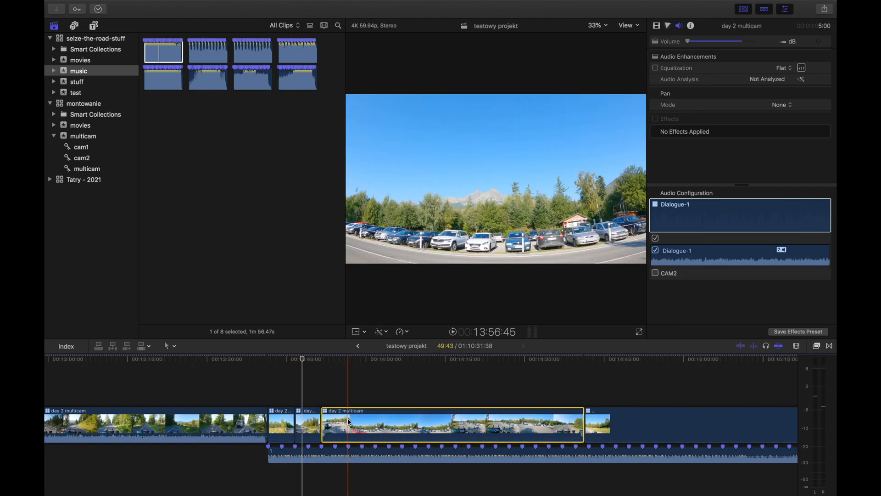
key(alt+bracketright)
click(376, 421)
key(alt+bracketright)
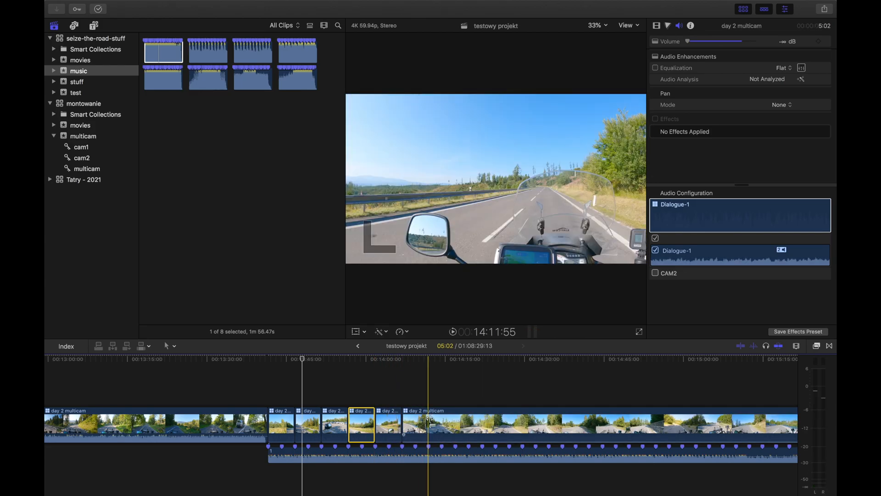
key(alt+bracketright)
key(space)
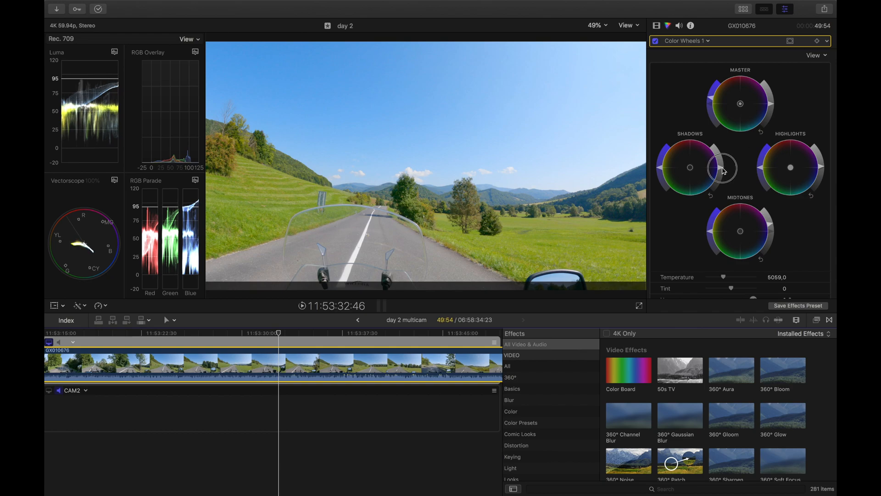
Grade clip GX010676 by lowering shadows and raising highlights in Color Wheels 1, and increasing contrast on the luma curve of Color Curves 1.
drag(724, 171, 725, 175)
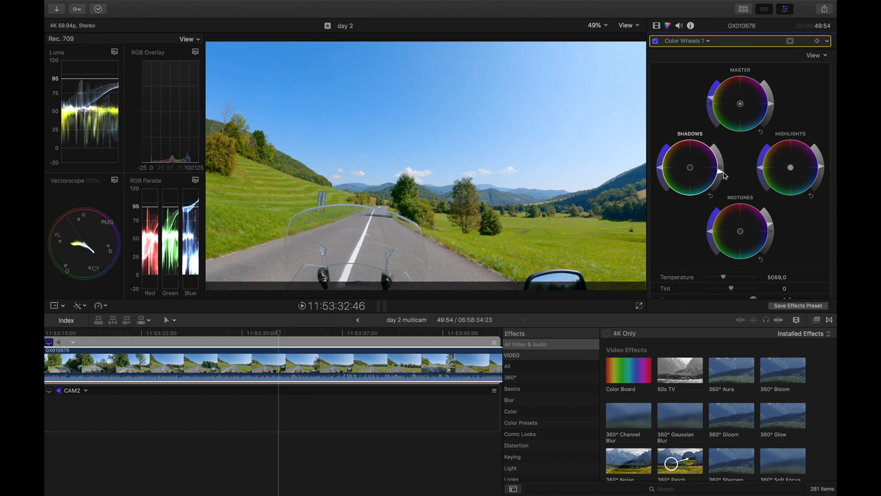
drag(824, 169, 825, 157)
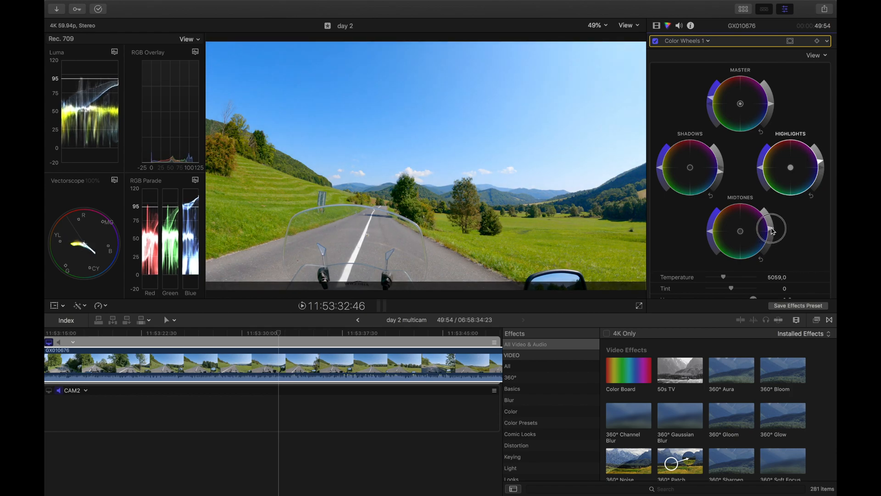
click(708, 41)
click(696, 68)
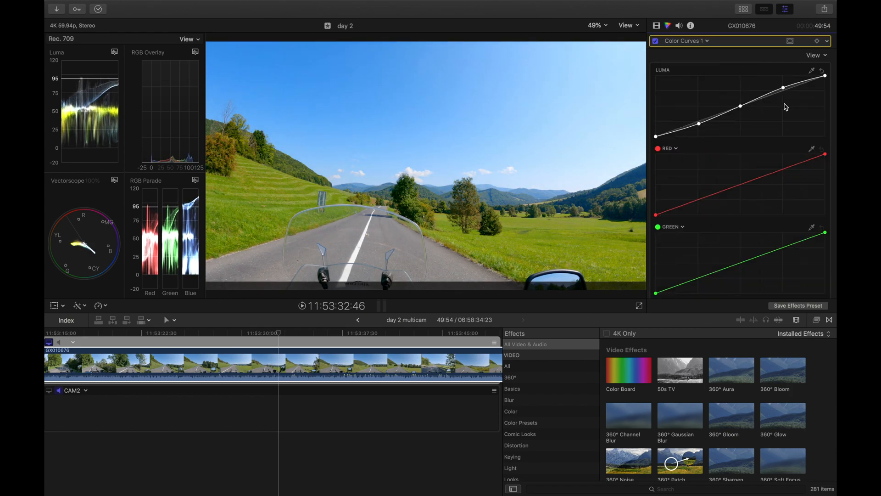
drag(784, 88, 793, 82)
drag(700, 128, 697, 130)
View the Hue/Saturation Curves 1 correction of clip GX010676, and its list of video effects.
click(686, 41)
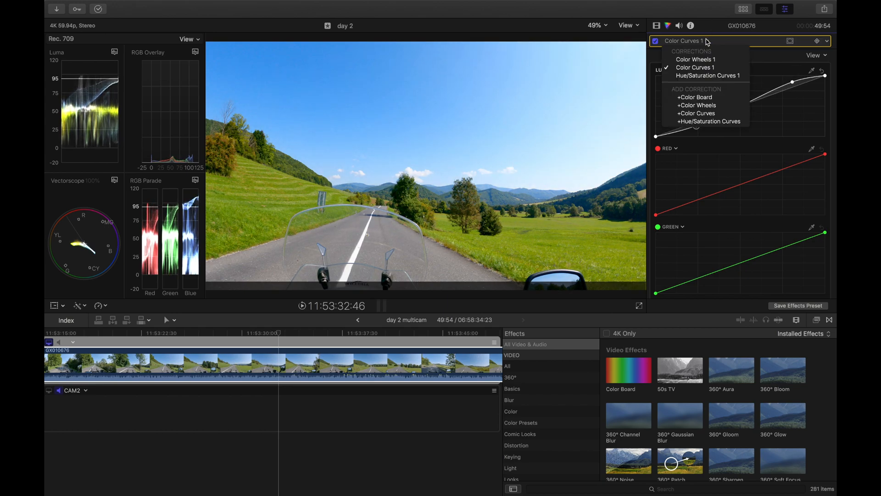
click(702, 73)
scroll(758, 145, up, 5)
click(724, 42)
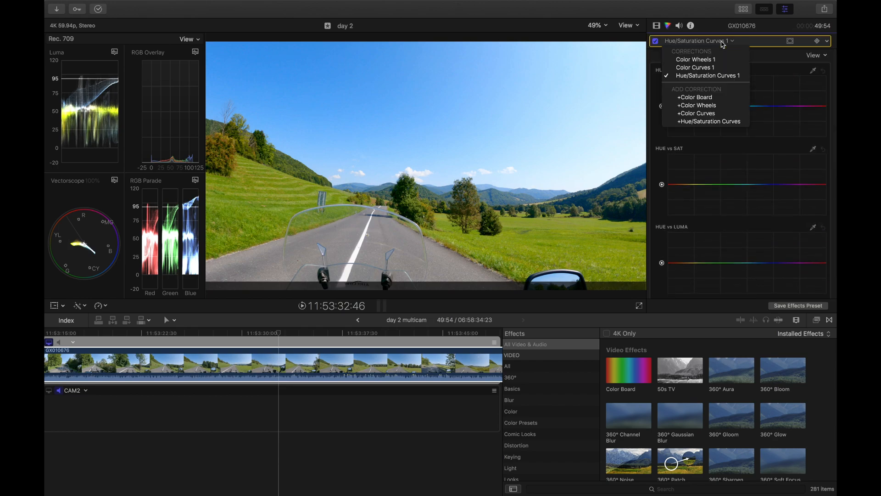
click(659, 26)
click(659, 26)
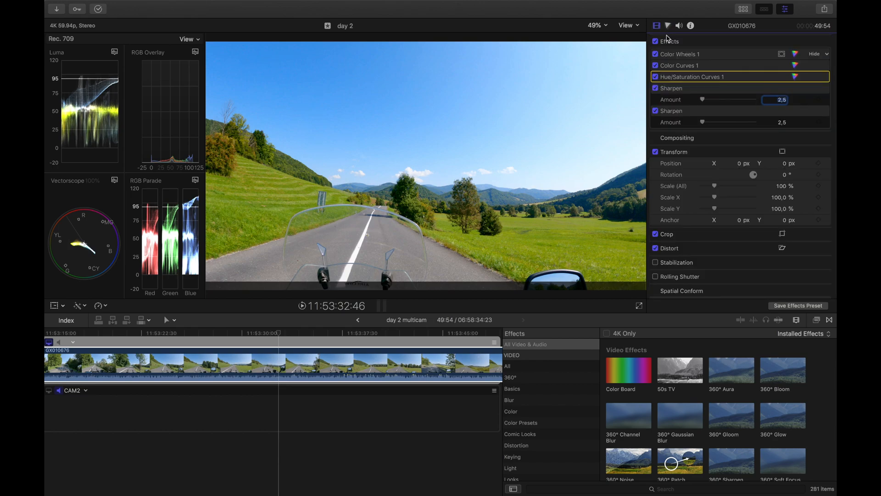
Compare clip GX010676 with and without all its effects at several points, leaving the effects enabled.
click(656, 41)
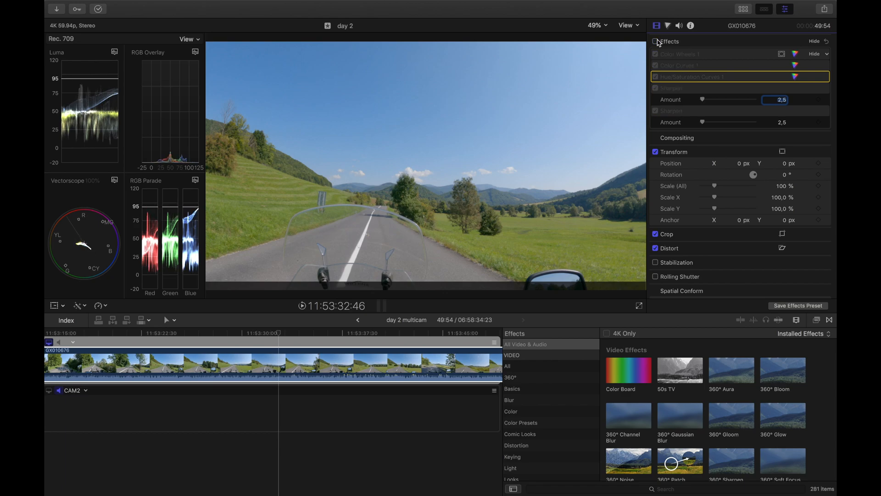
click(655, 41)
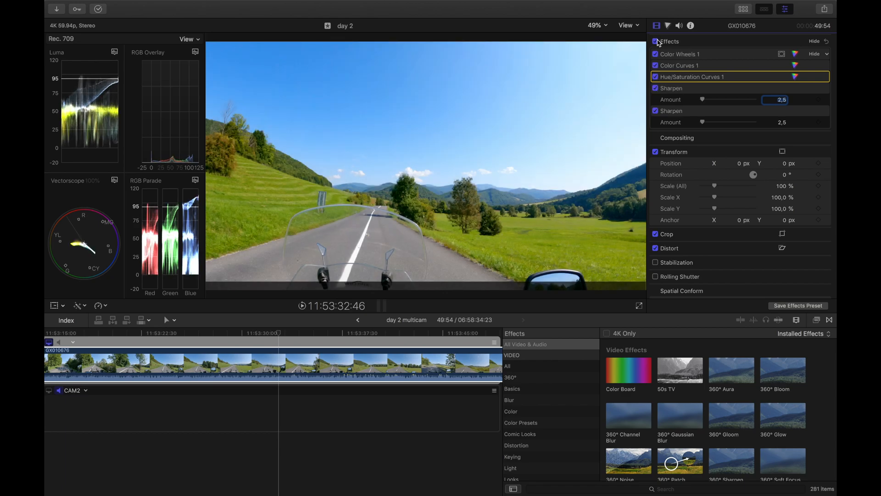
click(232, 337)
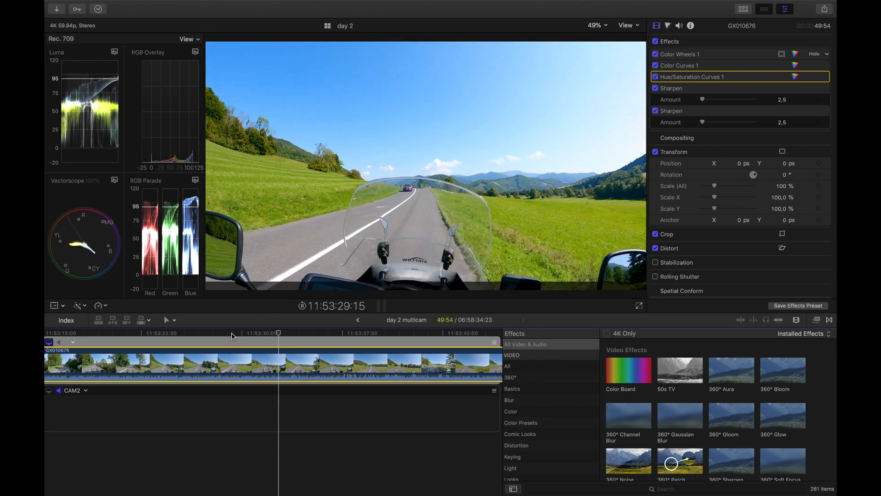
click(656, 42)
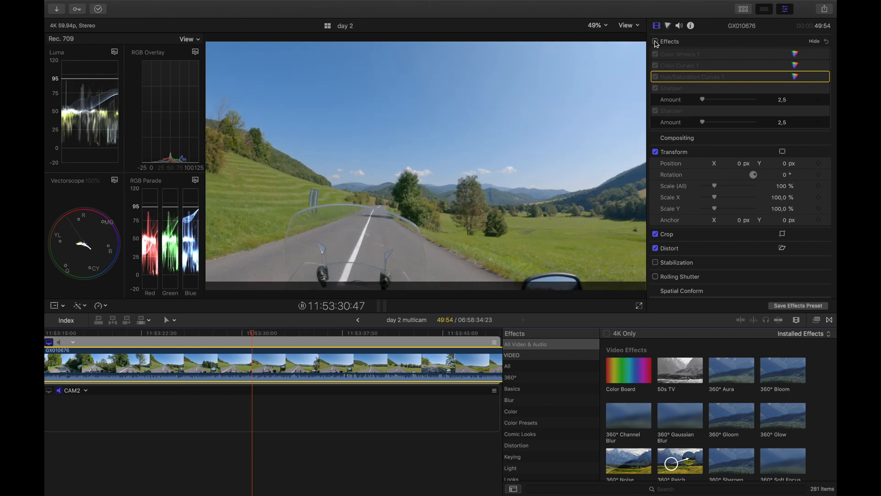
click(656, 41)
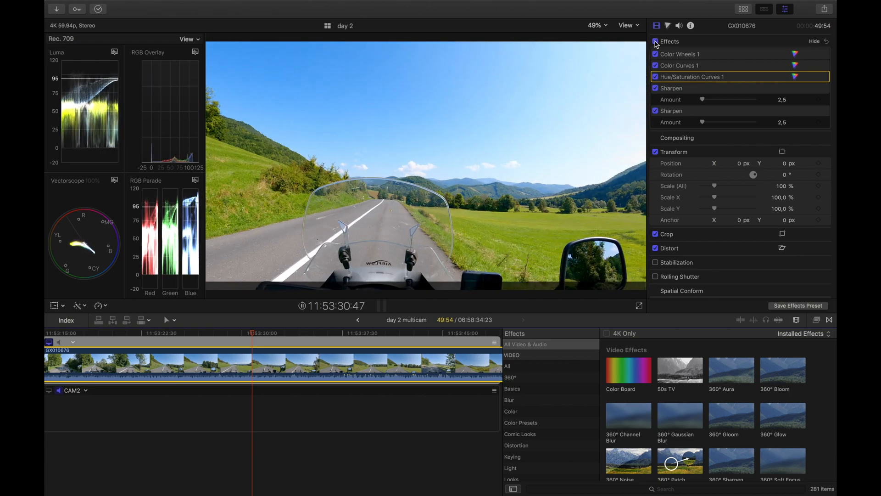
click(656, 42)
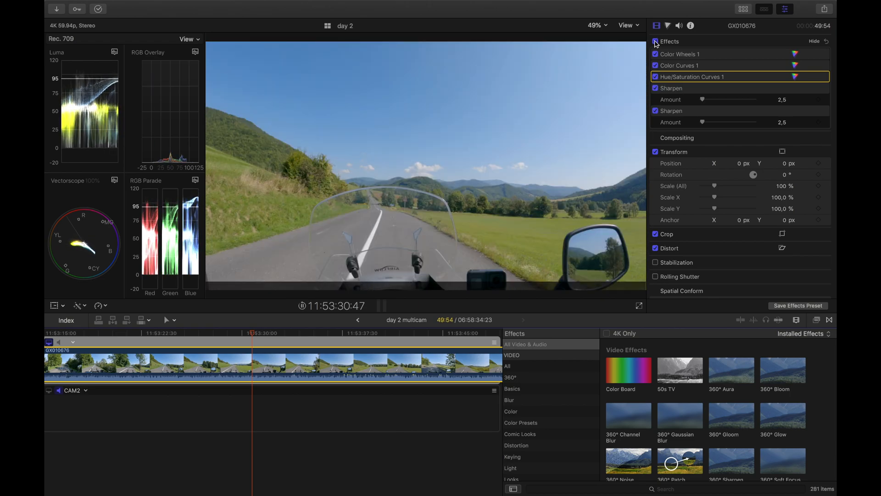
click(656, 42)
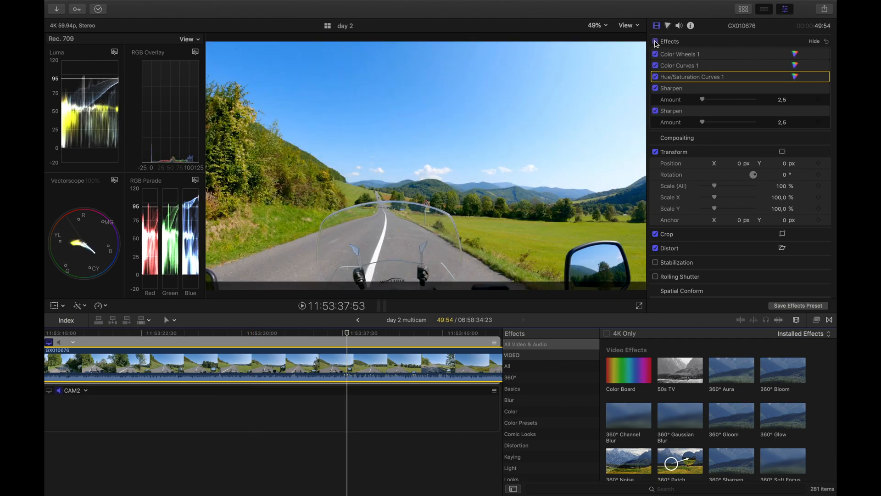
click(656, 41)
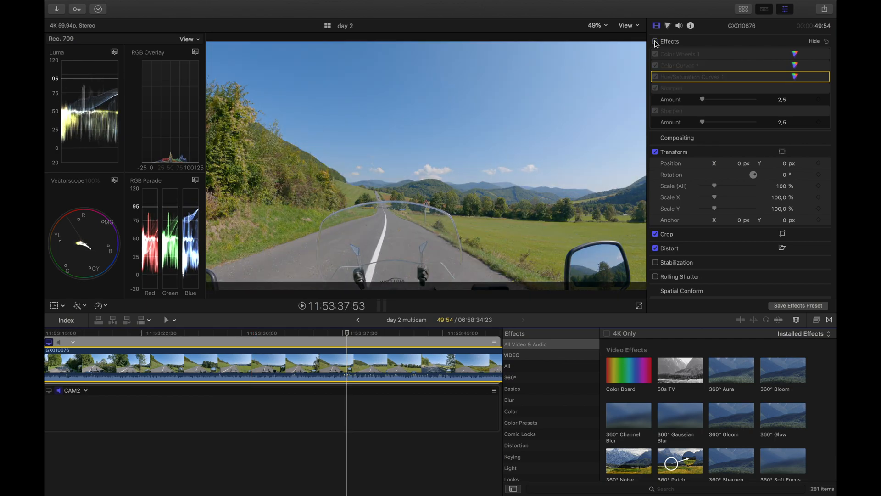
click(656, 42)
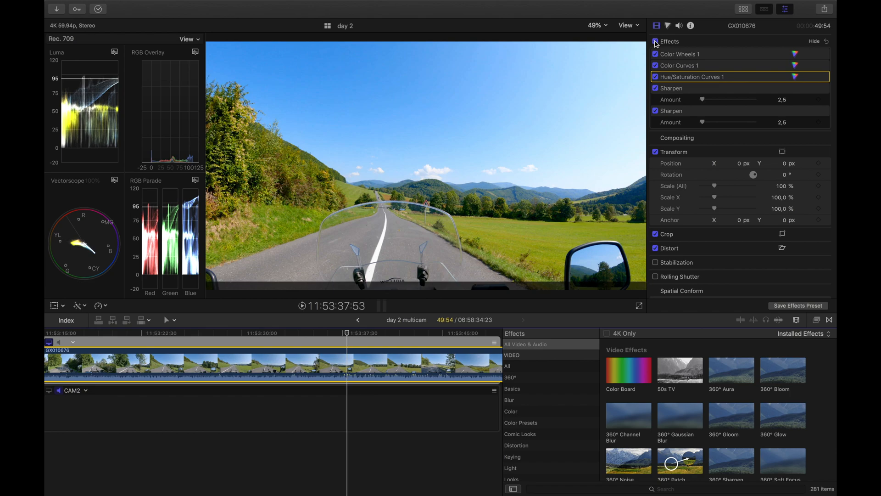